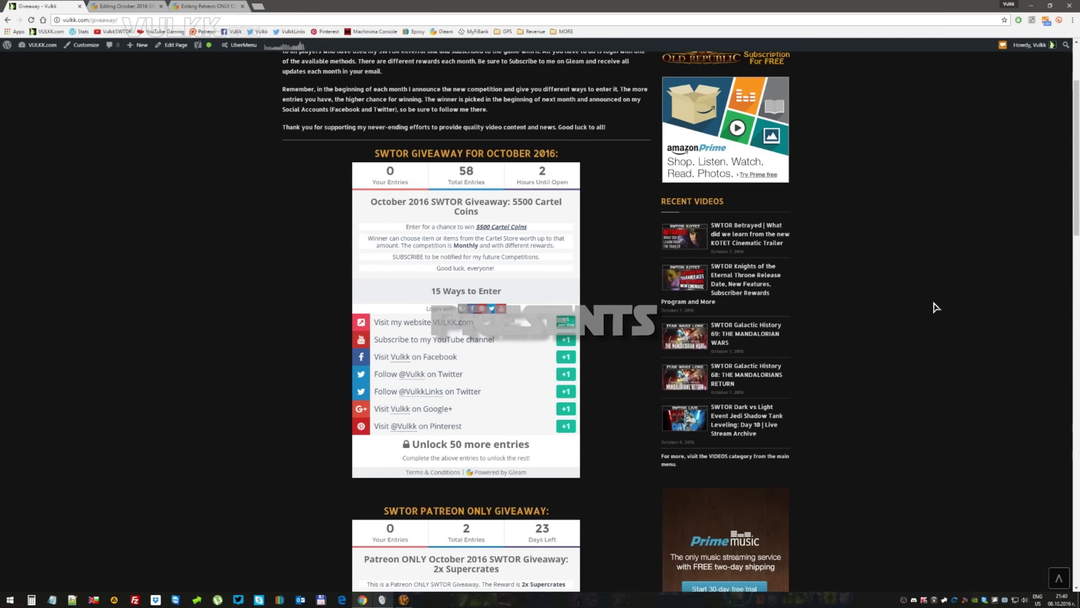
# Scroll up and down through the VULKK.com Giveaway page to review it.
pyautogui.scroll(3, 934, 306)
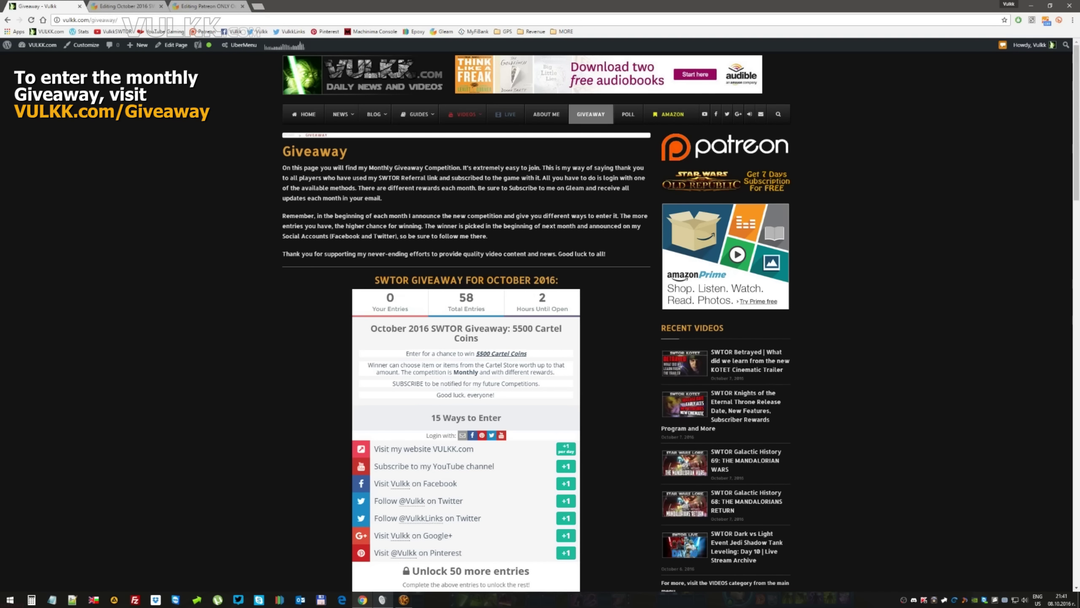
pyautogui.scroll(-2, 251, 180)
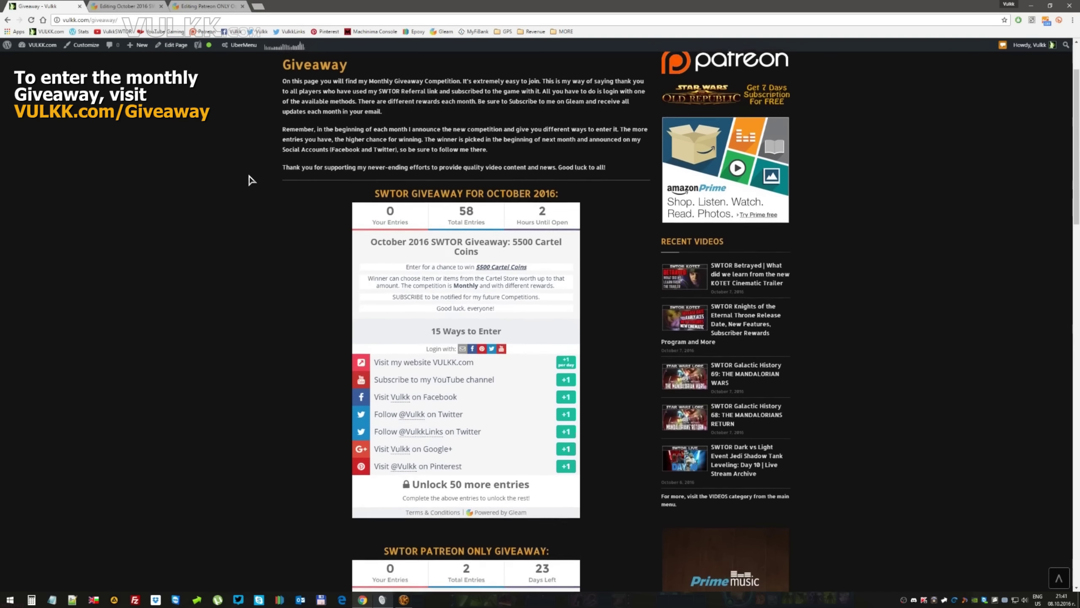
pyautogui.scroll(-5, 250, 181)
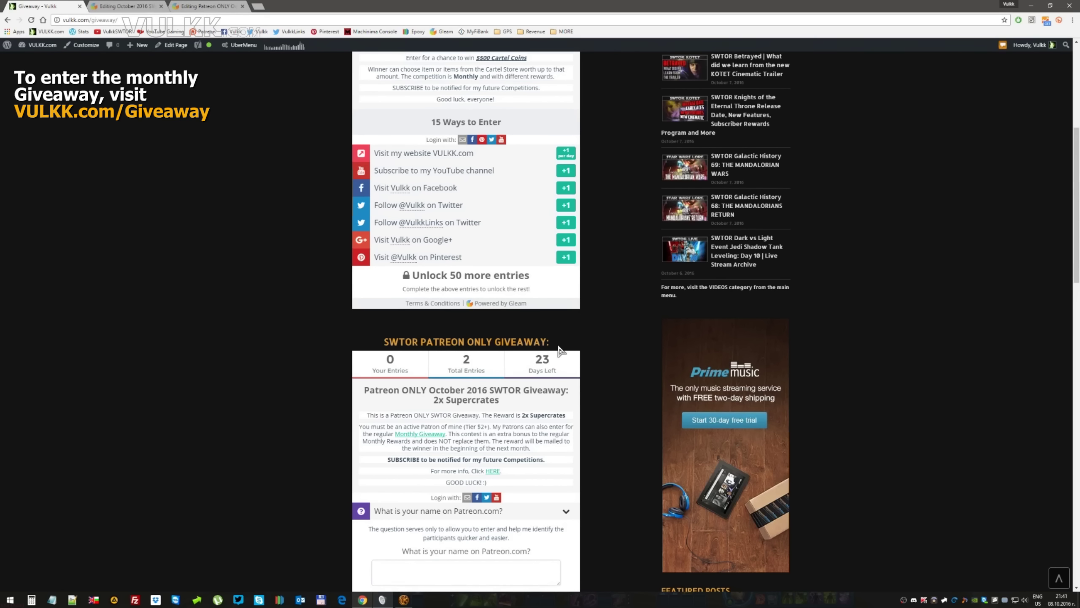
pyautogui.scroll(5, 260, 227)
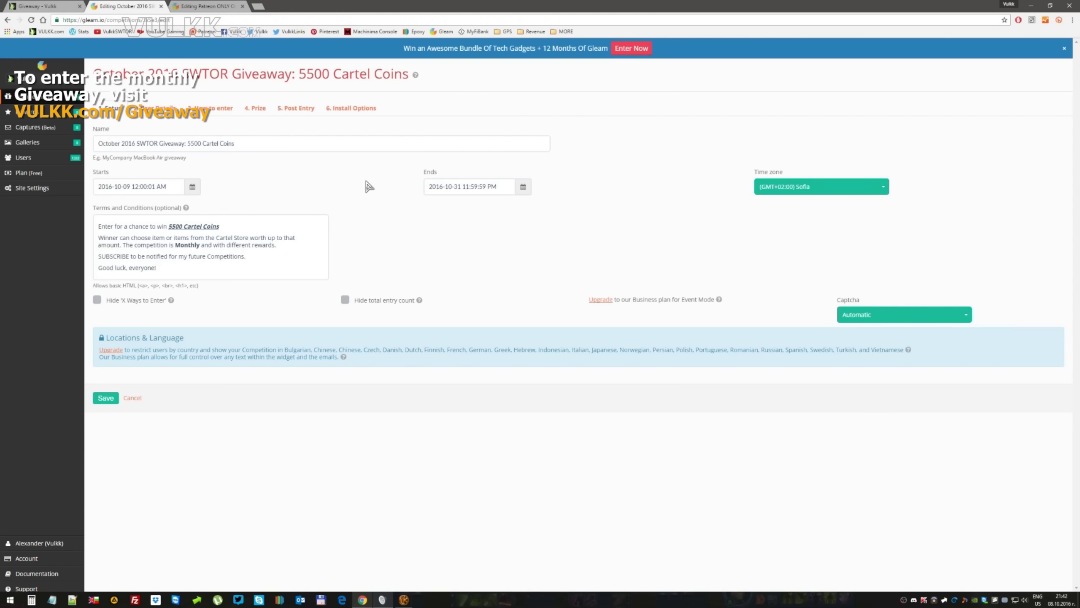
# Show the '3. How to enter' list of the giveaway's 15 entry actions.
pyautogui.click(212, 109)
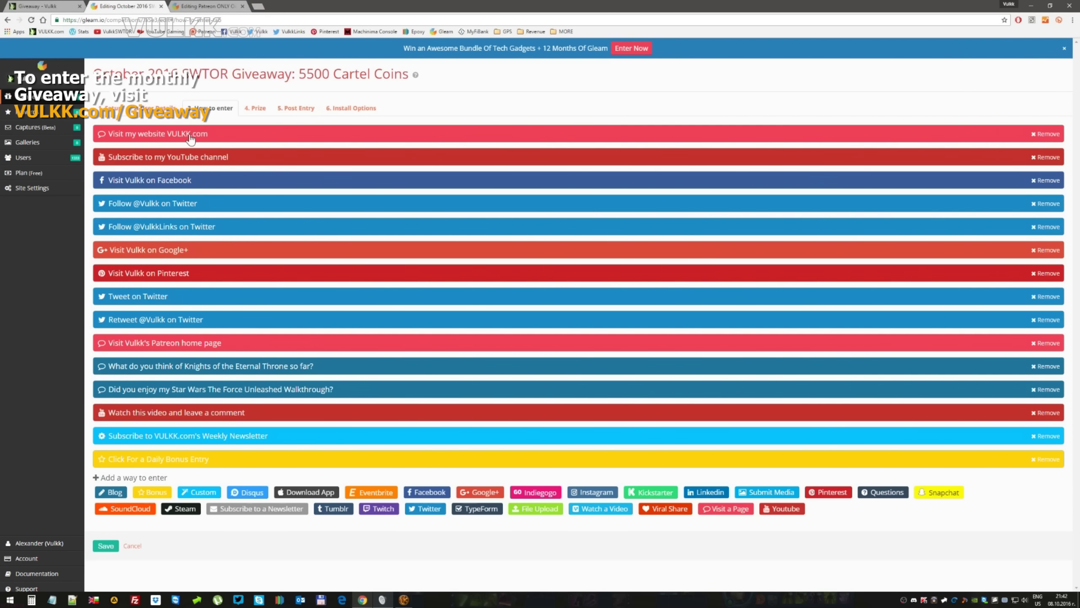
# Return to the October editor and expand the Knights of the Eternal Throne comment entry (15 entries).
pyautogui.click(64, 8)
pyautogui.scroll(-3, 446, 300)
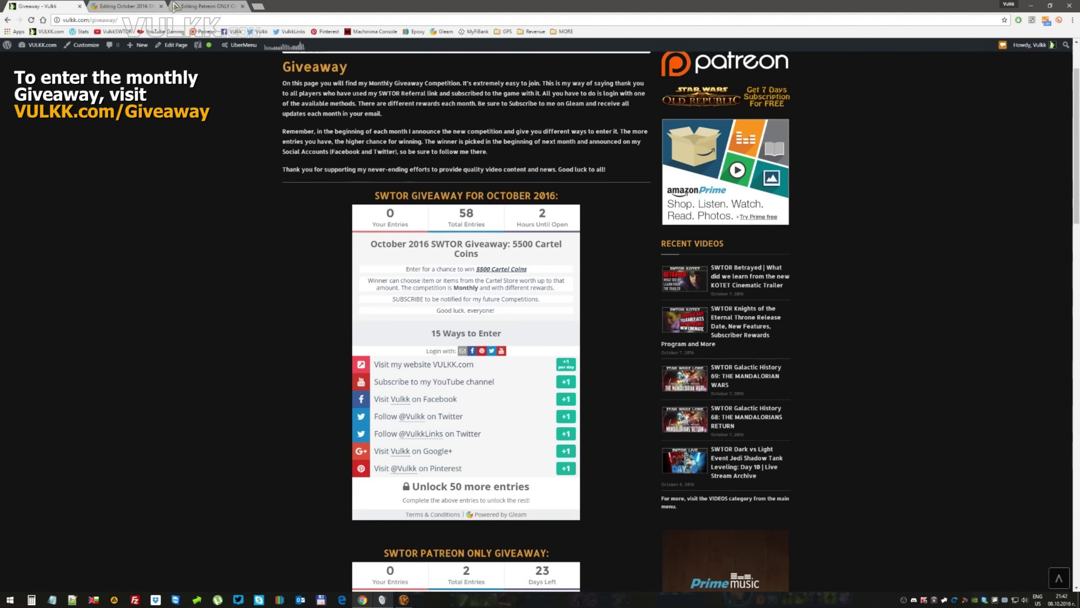
pyautogui.click(206, 7)
pyautogui.click(126, 7)
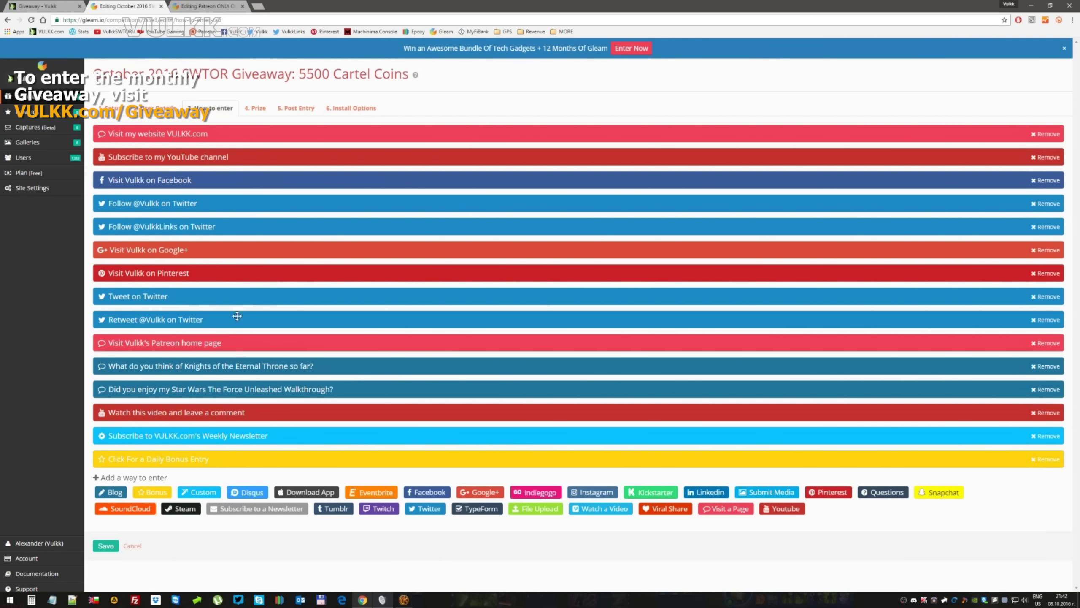
pyautogui.click(232, 368)
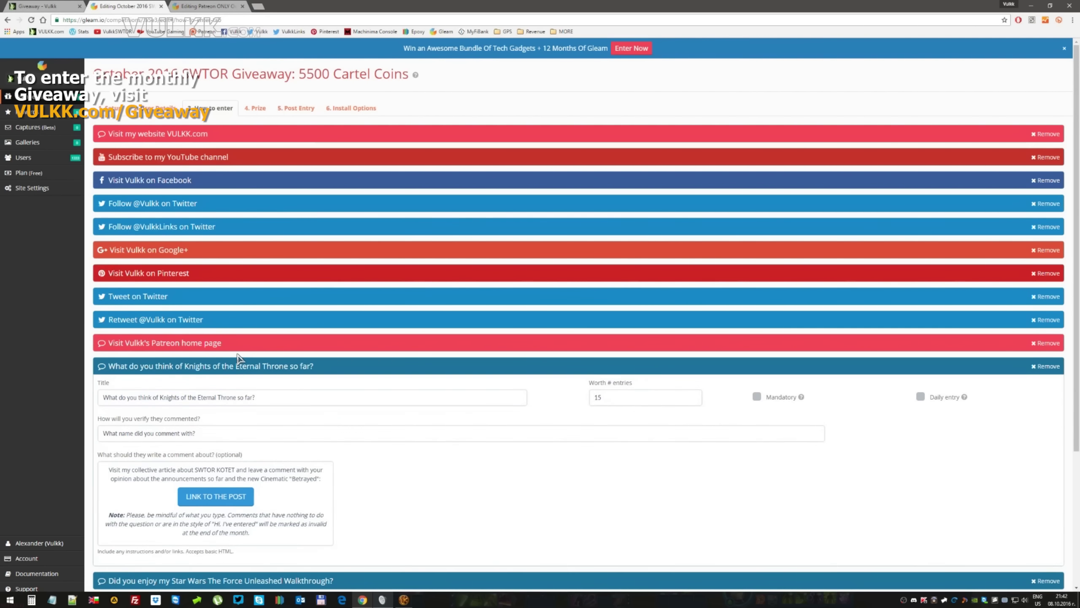
pyautogui.scroll(-3, 331, 310)
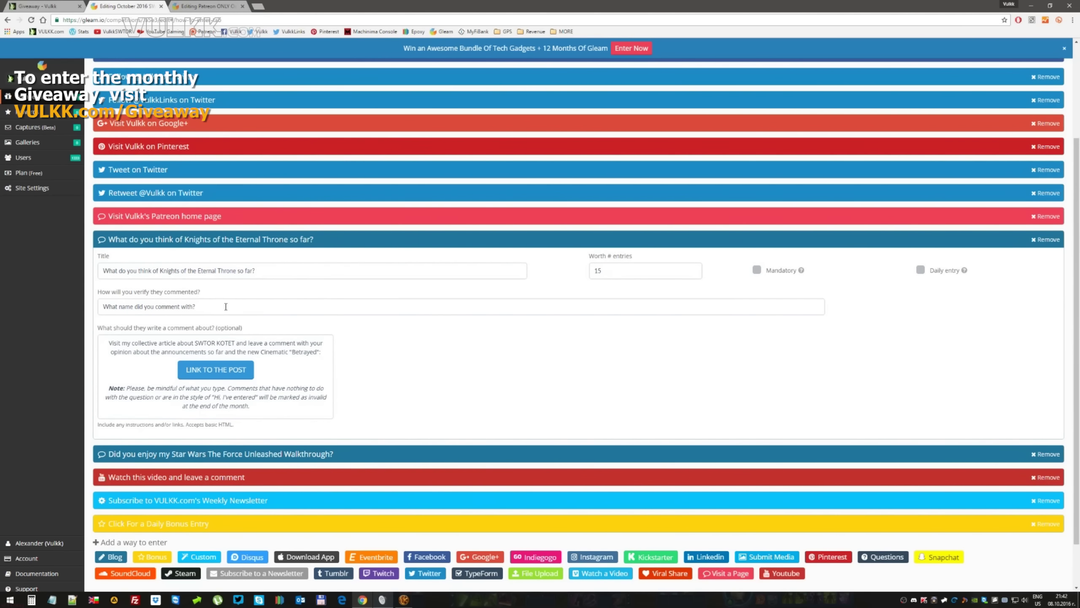
pyautogui.click(220, 378)
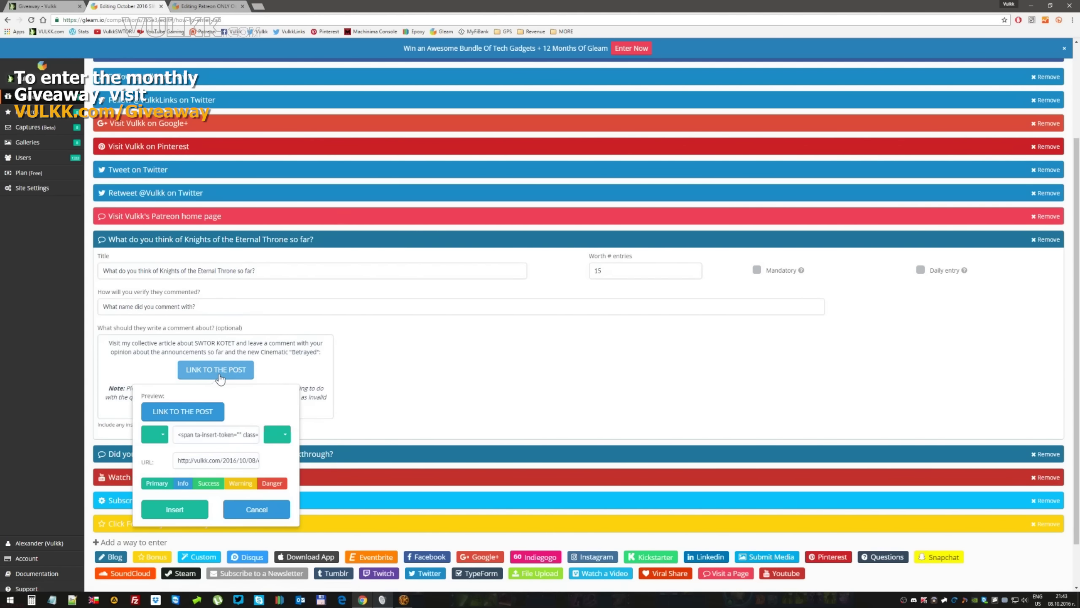
pyautogui.moveTo(217, 460); pyautogui.dragTo(296, 465)
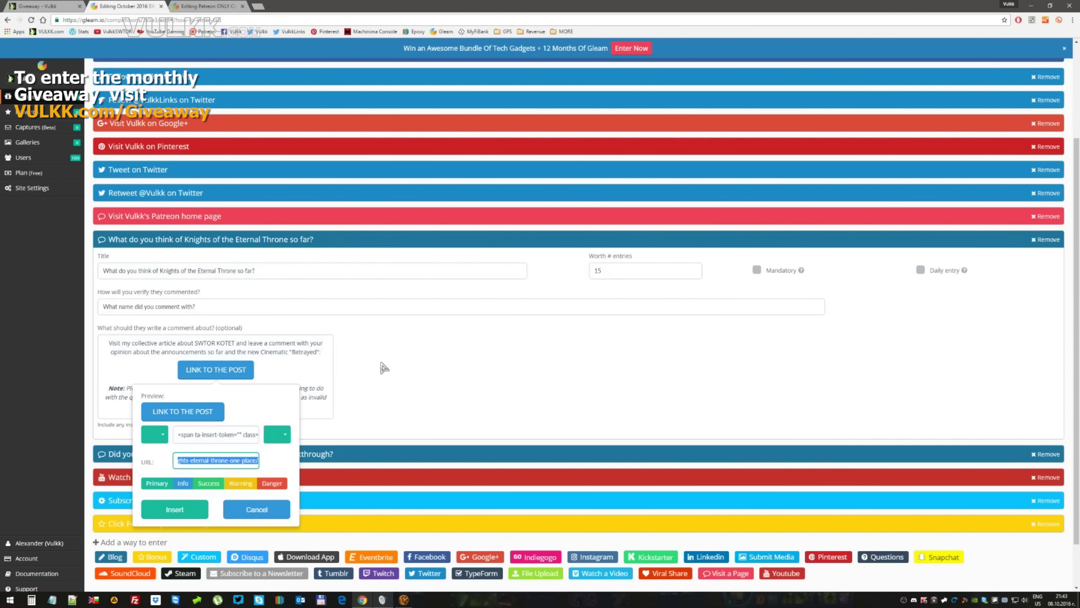
pyautogui.click(385, 365)
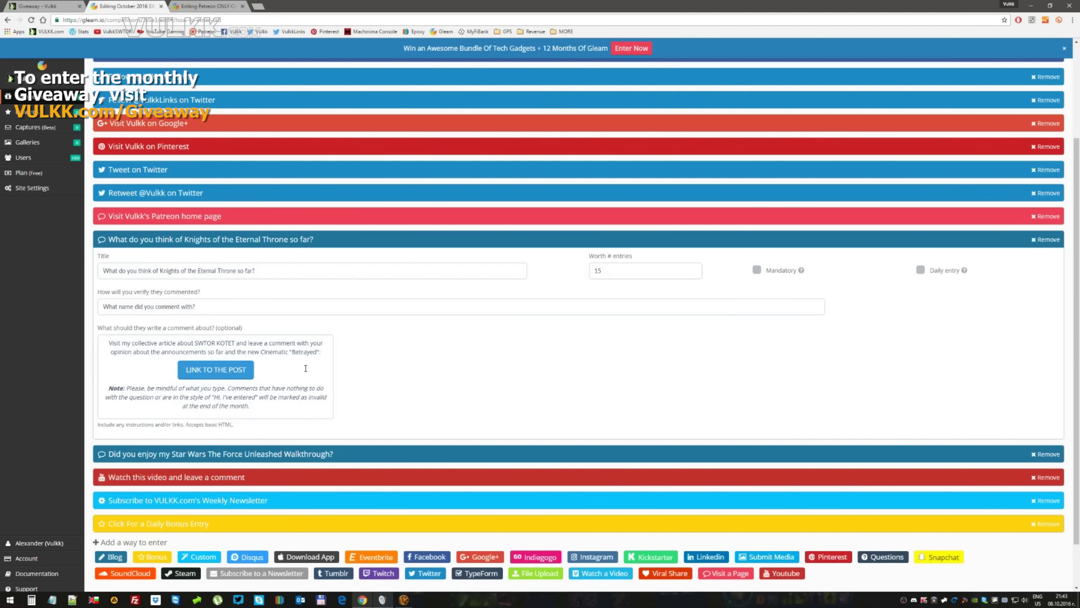
pyautogui.moveTo(207, 306); pyautogui.dragTo(101, 306)
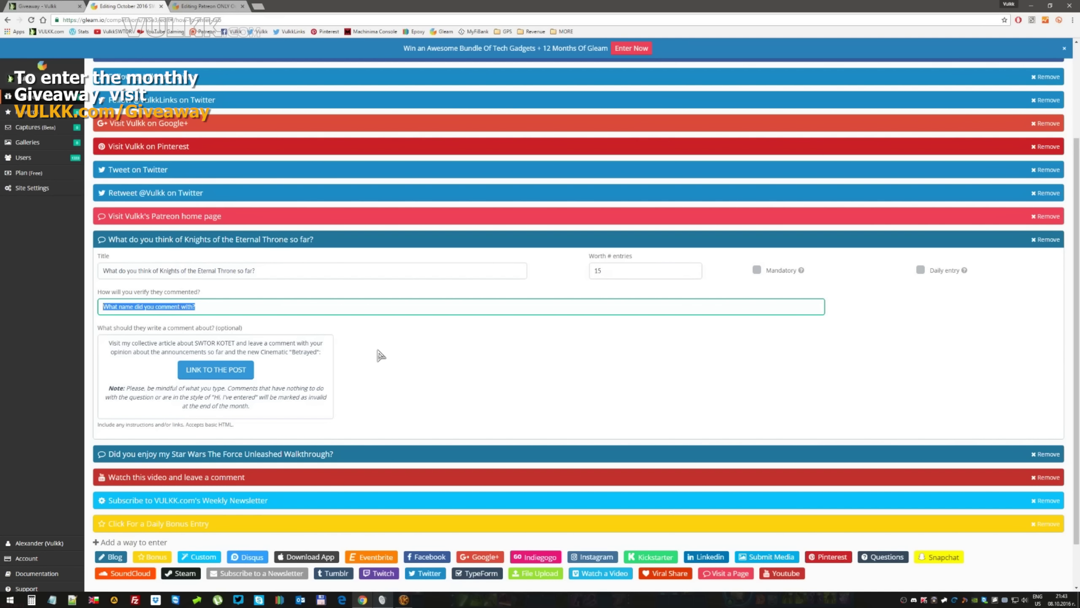
# Expand the Star Wars The Force Unleashed Walkthrough entry, then go back to the giveaway's Setup details.
pyautogui.click(381, 356)
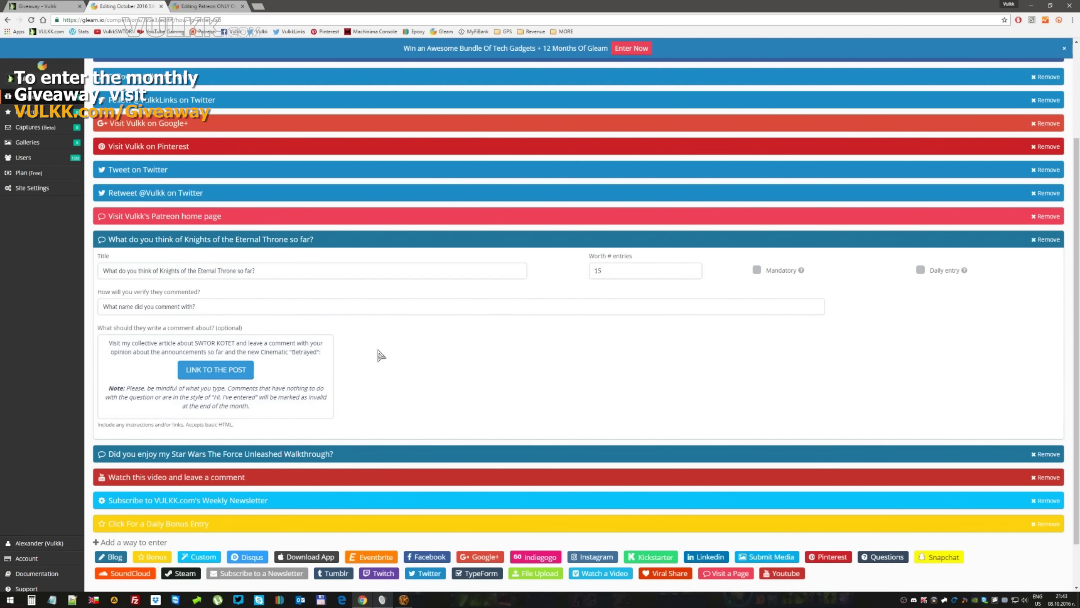
pyautogui.click(323, 456)
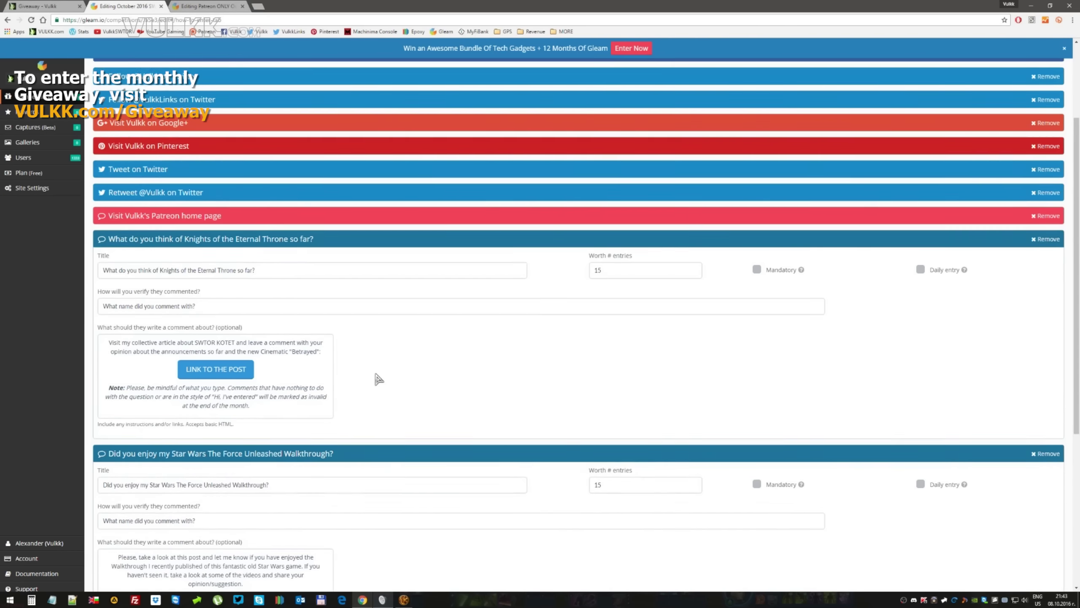
pyautogui.scroll(-2, 379, 379)
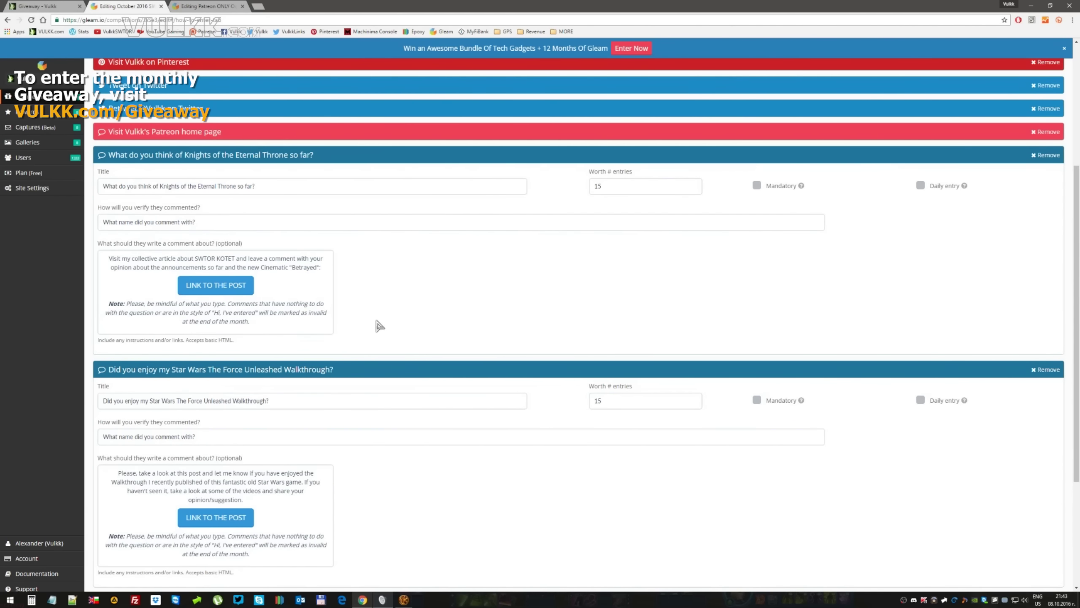
pyautogui.scroll(5, 376, 316)
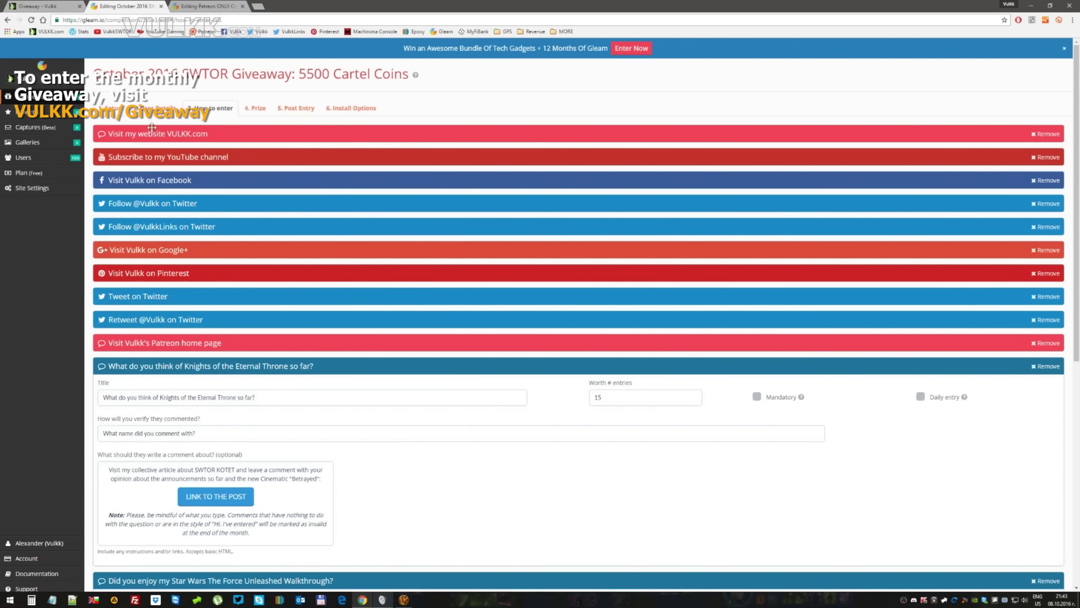
pyautogui.click(115, 108)
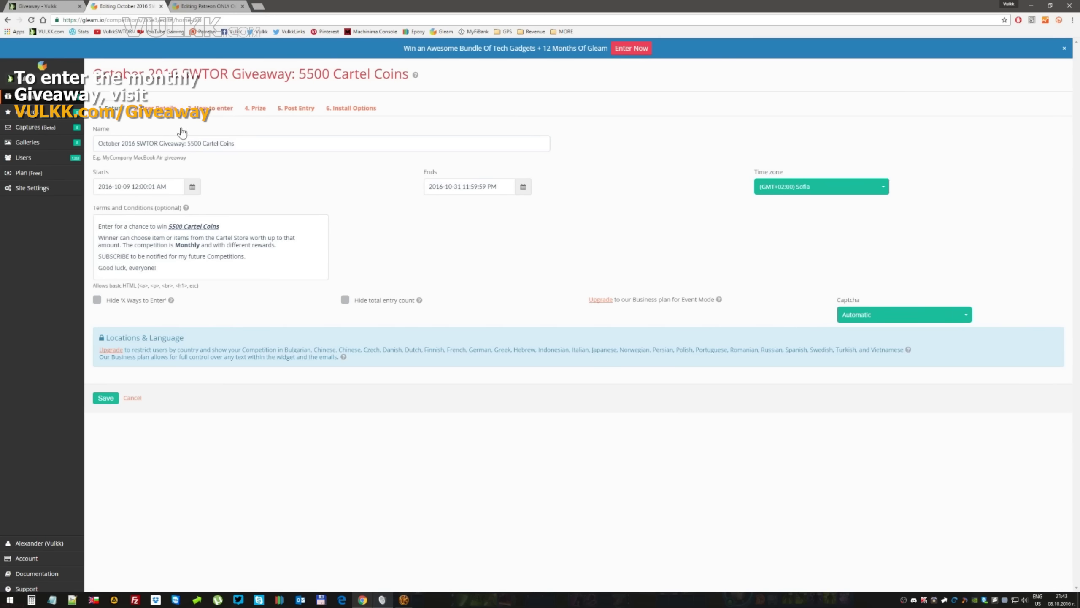
# Review the available 'Allow Login with' options on the User Details tab.
pyautogui.click(160, 109)
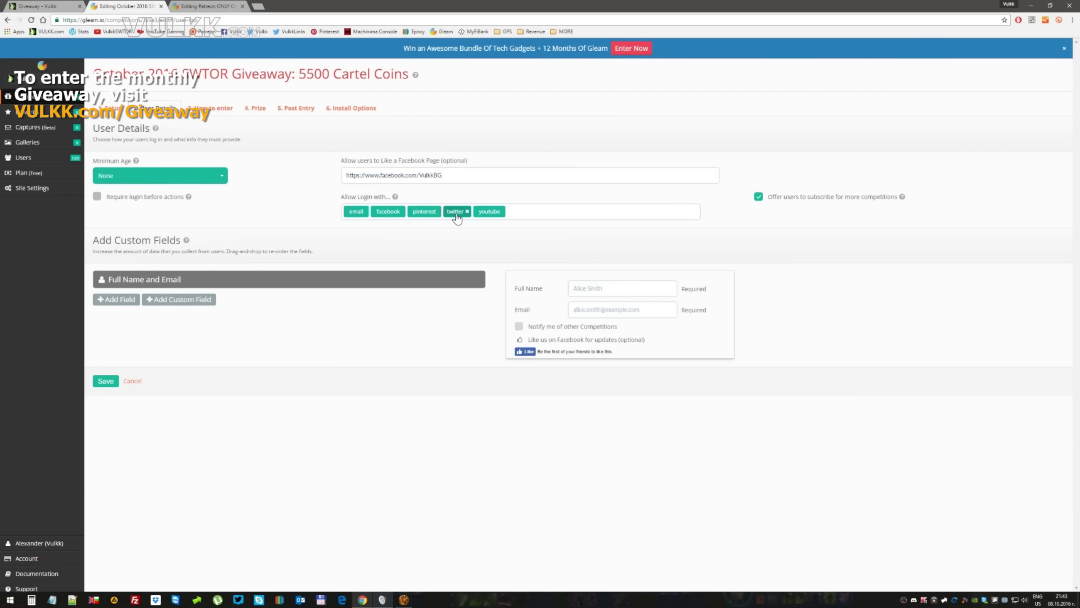
pyautogui.click(531, 211)
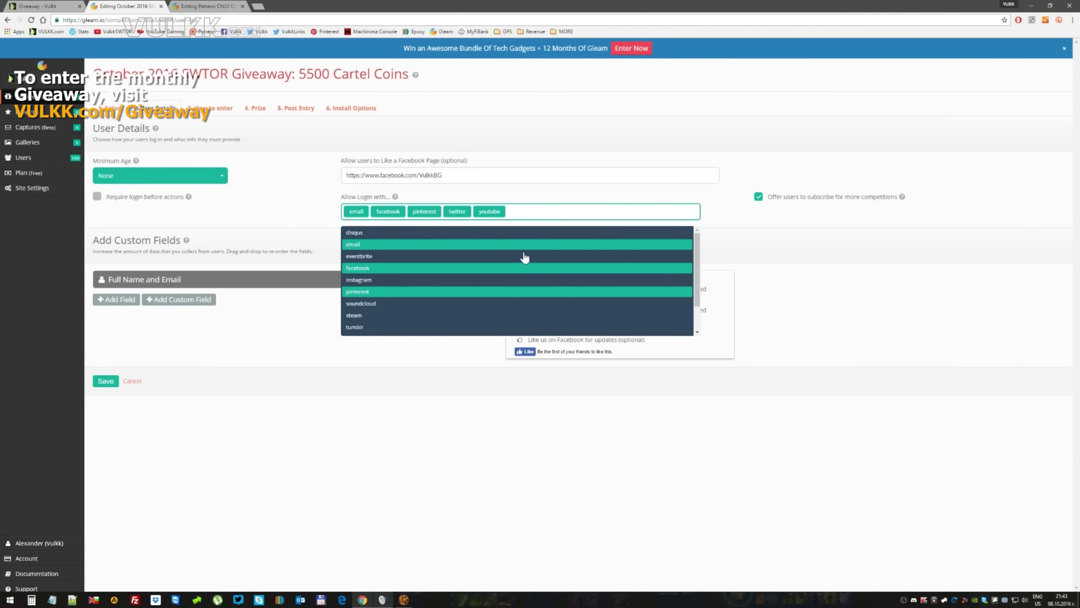
pyautogui.scroll(-1, 523, 258)
pyautogui.click(518, 409)
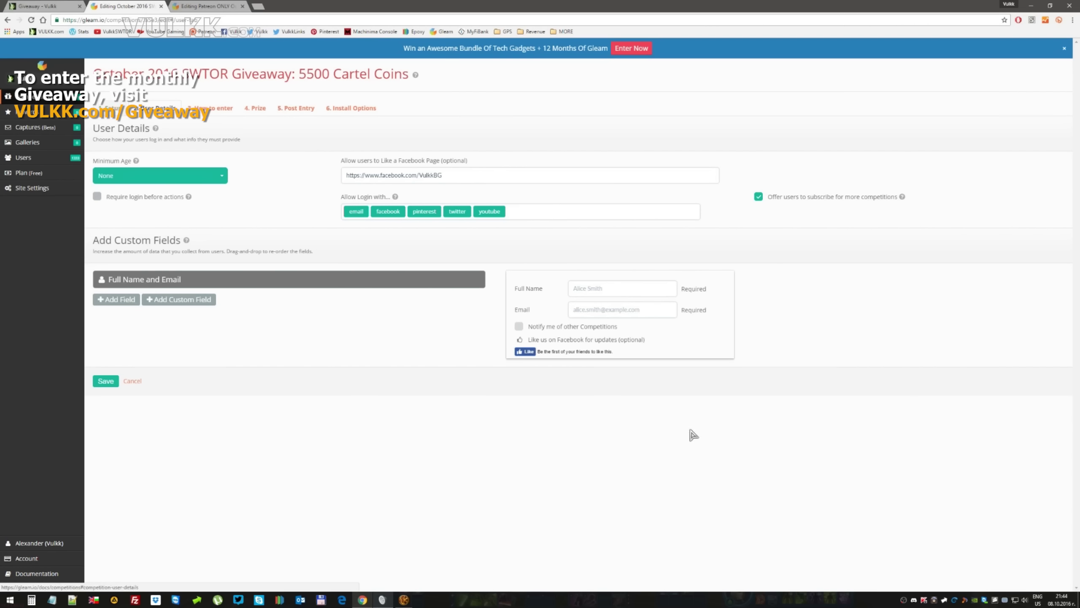
# Check today's date in the calendar, then return to the Vulkk Competitions list.
pyautogui.click(1061, 600)
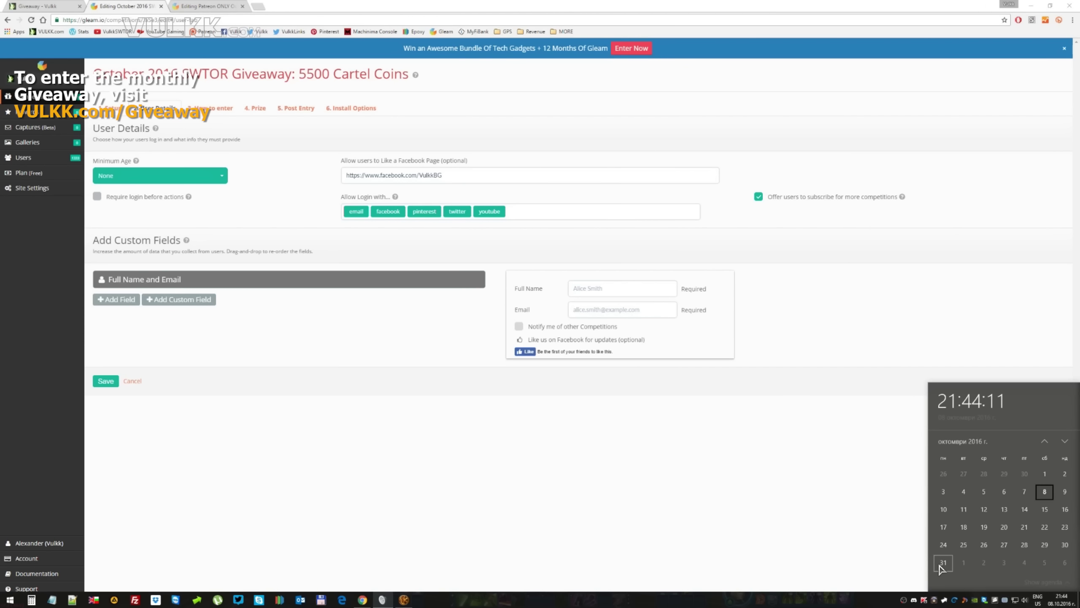
pyautogui.click(718, 406)
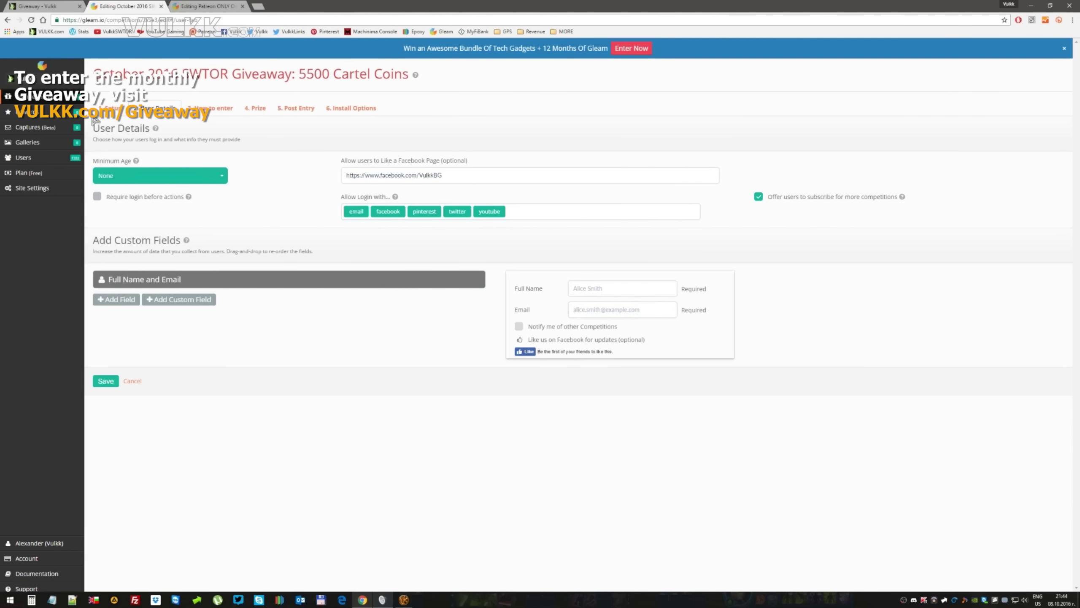
pyautogui.click(45, 98)
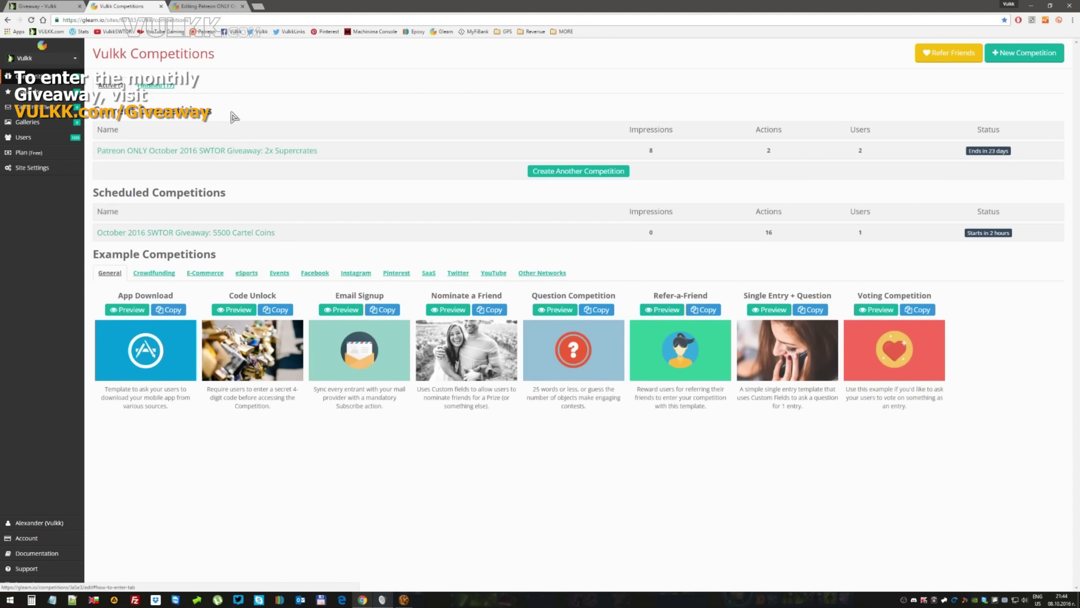
# Open the scheduled 'October 2016 SWTOR Giveaway: 5500 Cartel Coins' competition's draft preview.
pyautogui.click(243, 250)
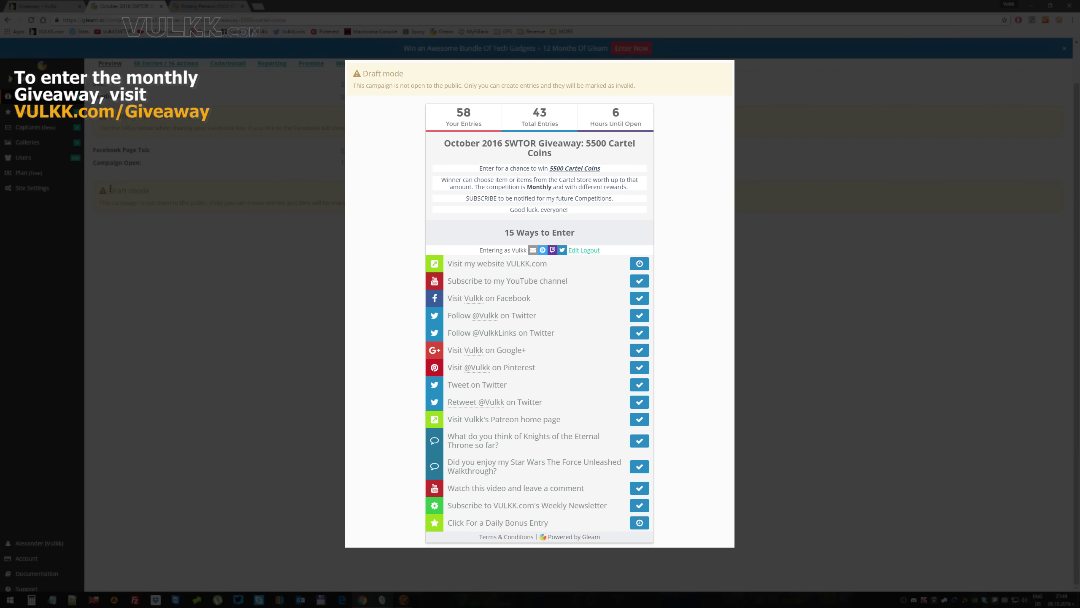
# Highlight the Draft mode notice, then dismiss the preview to reach the Winners tab.
pyautogui.moveTo(110, 189); pyautogui.dragTo(323, 218)
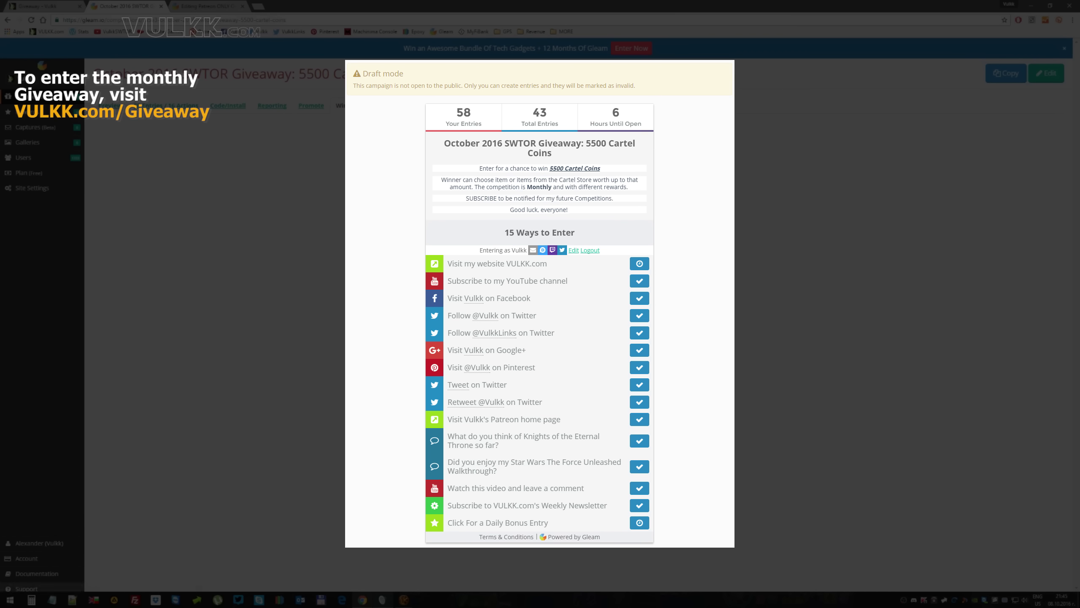
pyautogui.press('Escape')
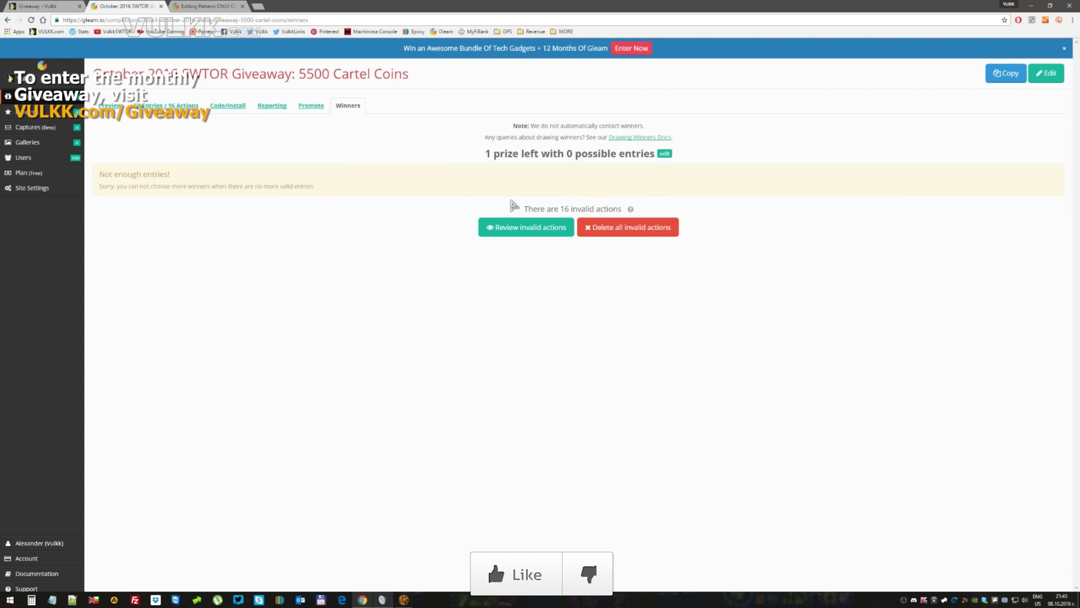
pyautogui.moveTo(526, 208); pyautogui.dragTo(625, 205)
pyautogui.click(745, 235)
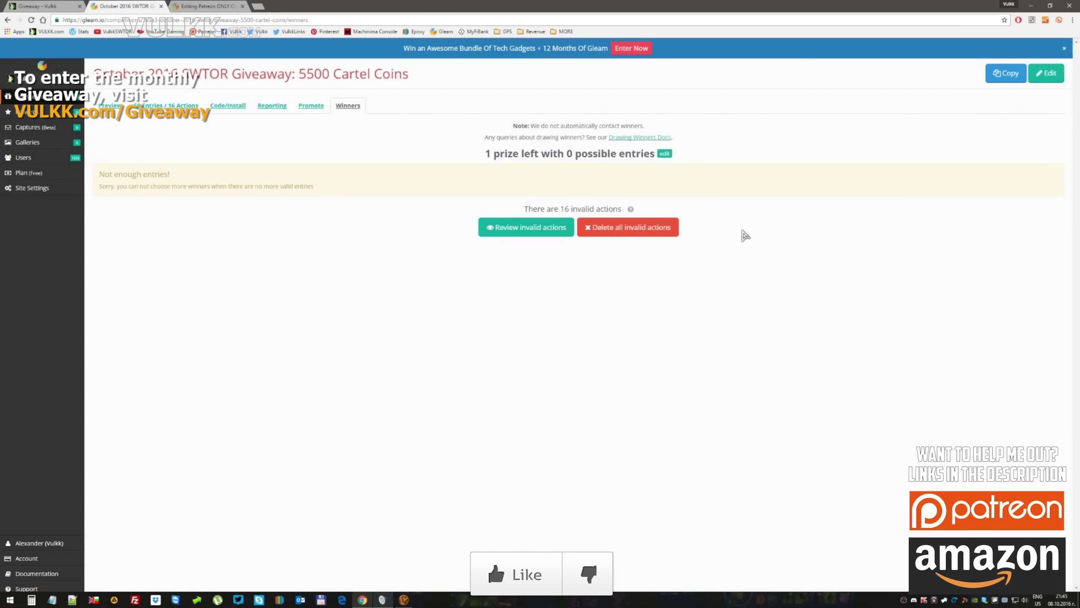